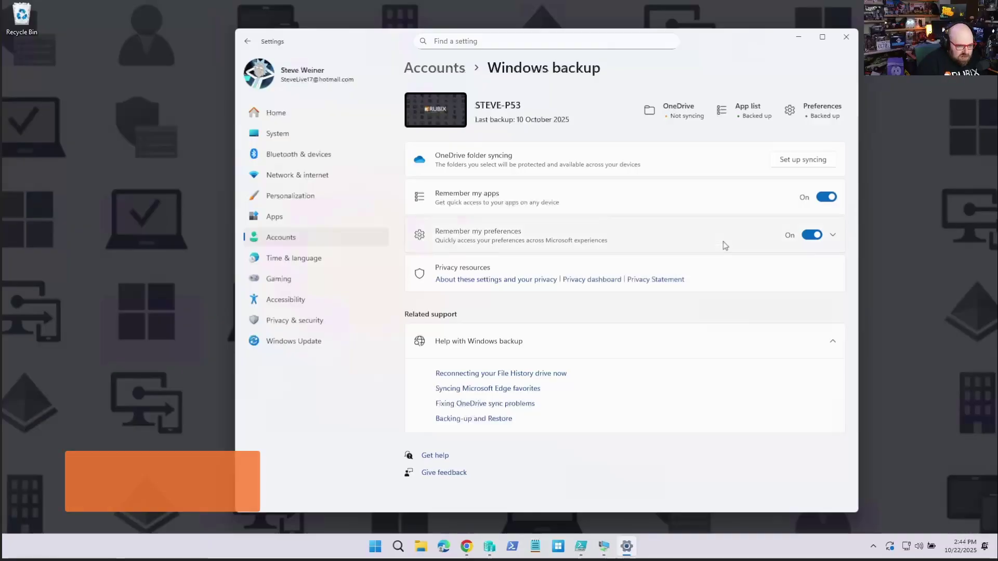
# - Expand Sync your settings in the Settings picker and tick Enable Windows Backup
pyautogui.click(725, 246)
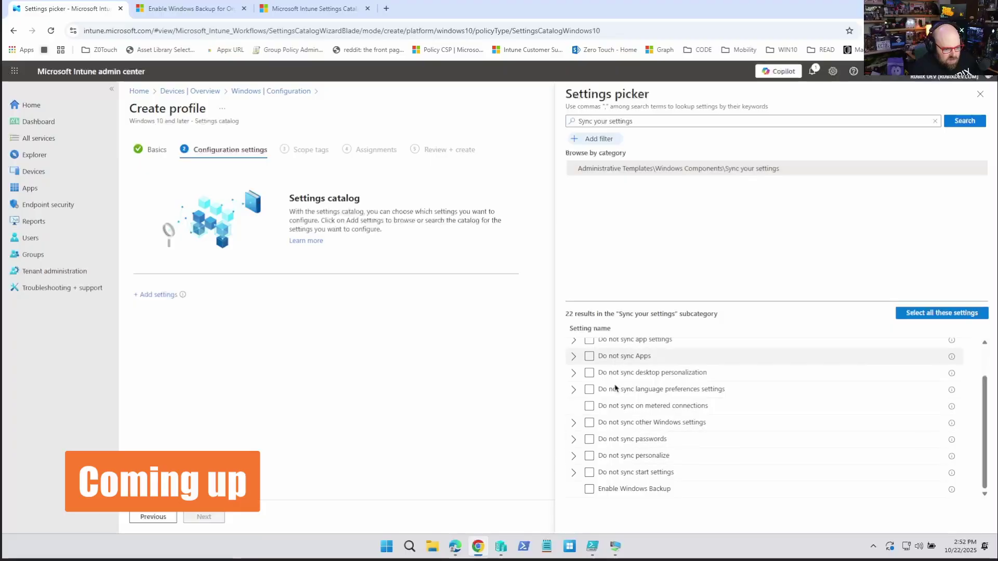
pyautogui.click(589, 489)
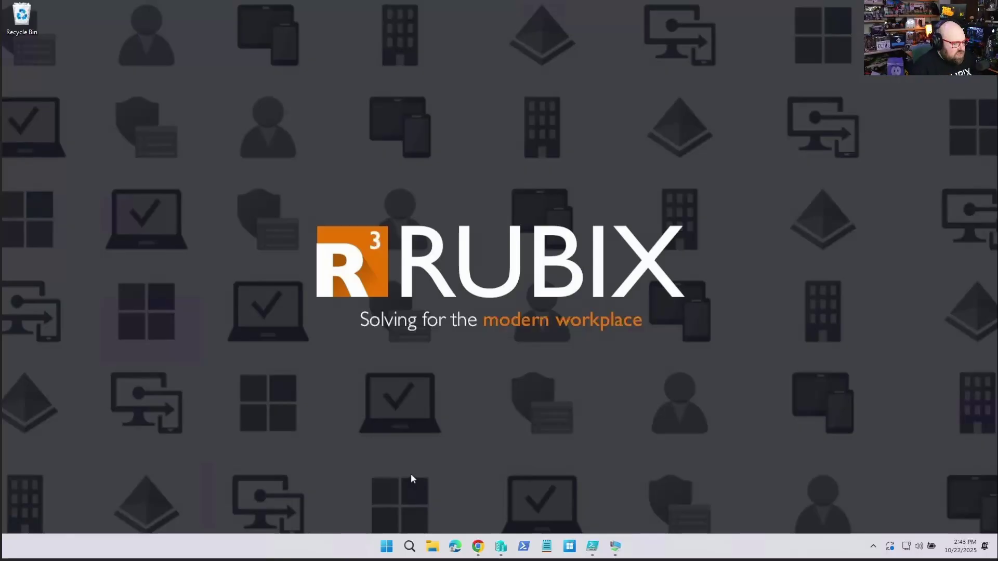
pyautogui.click(385, 545)
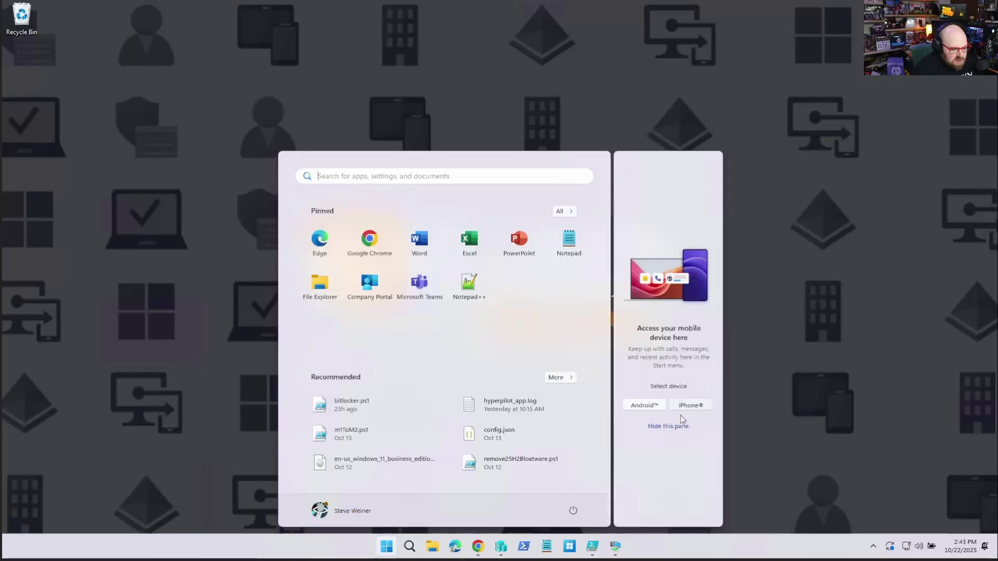
pyautogui.click(674, 428)
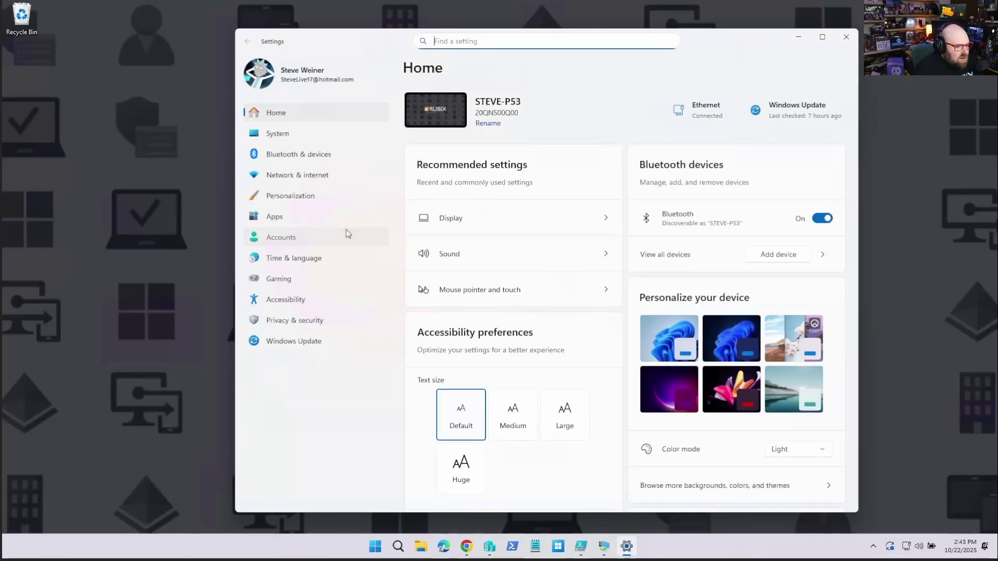
pyautogui.click(349, 234)
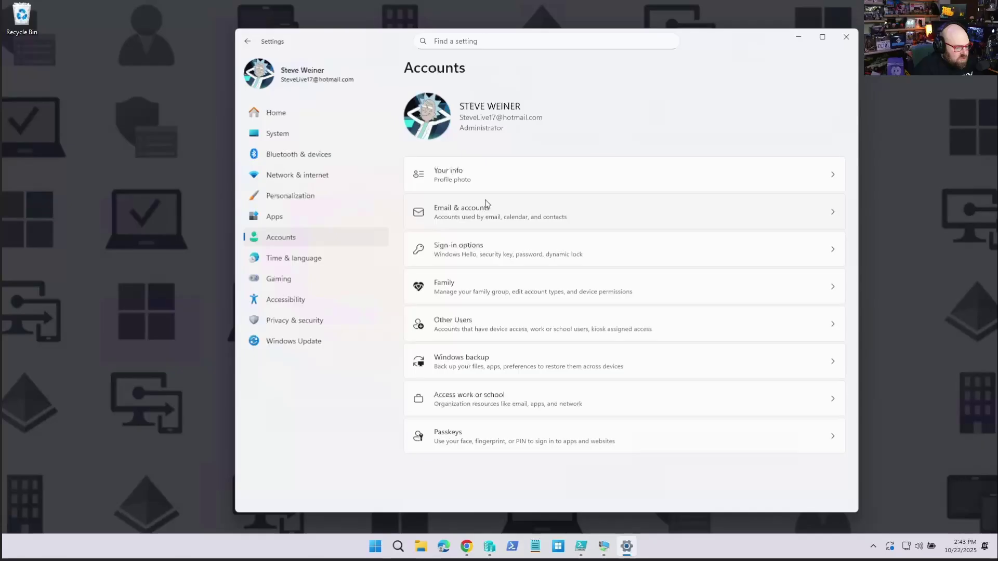
pyautogui.click(455, 362)
pyautogui.click(248, 41)
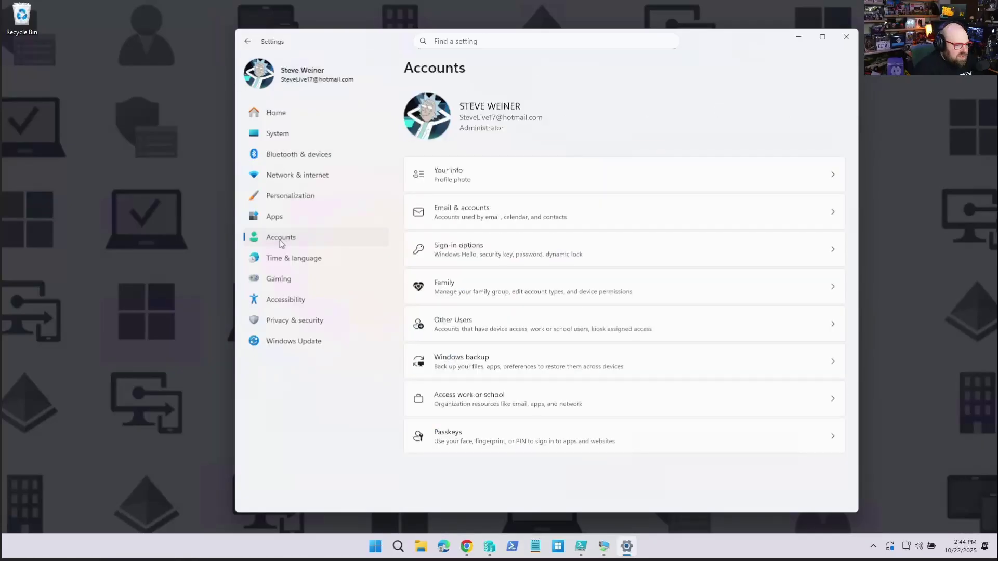
pyautogui.click(488, 366)
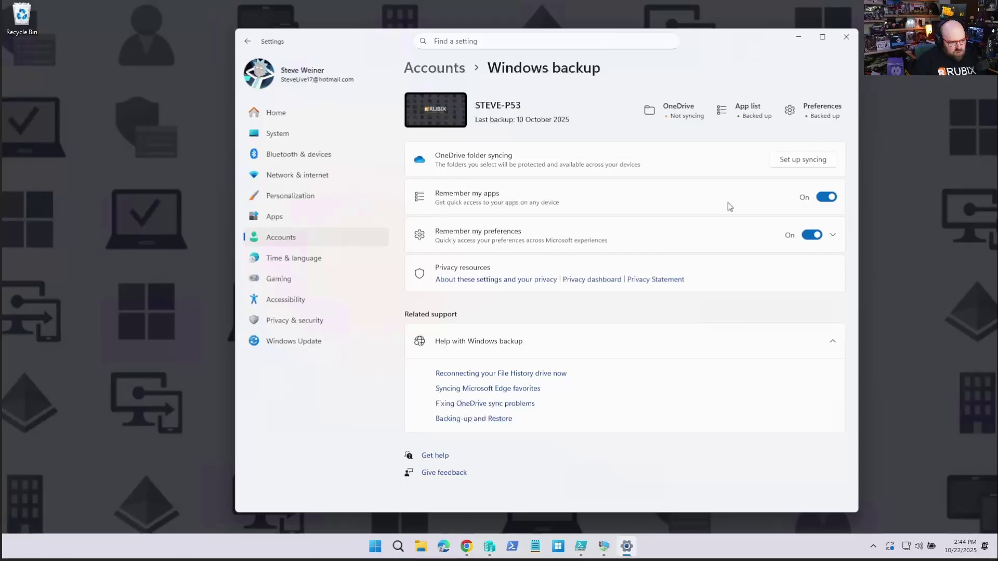
pyautogui.click(724, 243)
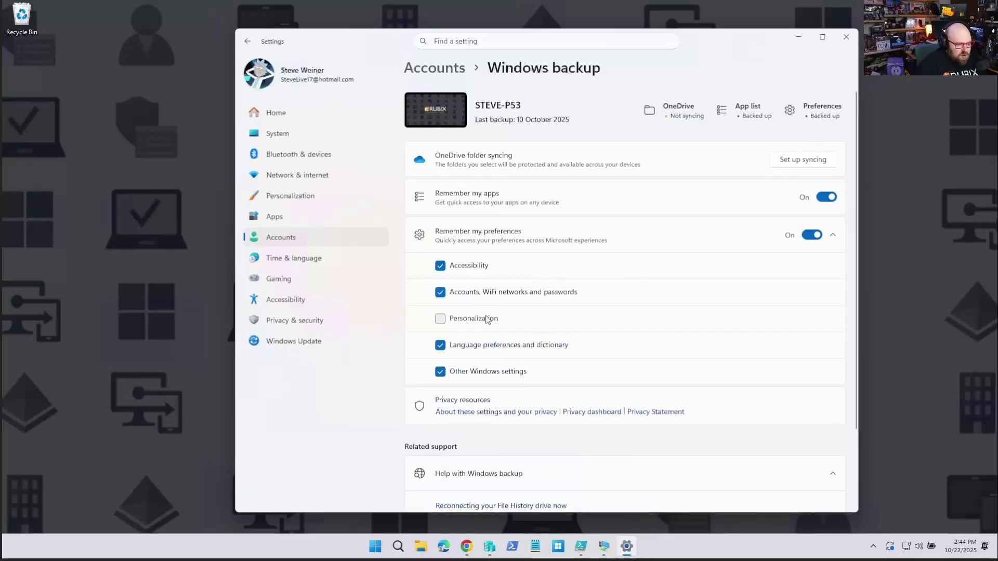
pyautogui.click(584, 243)
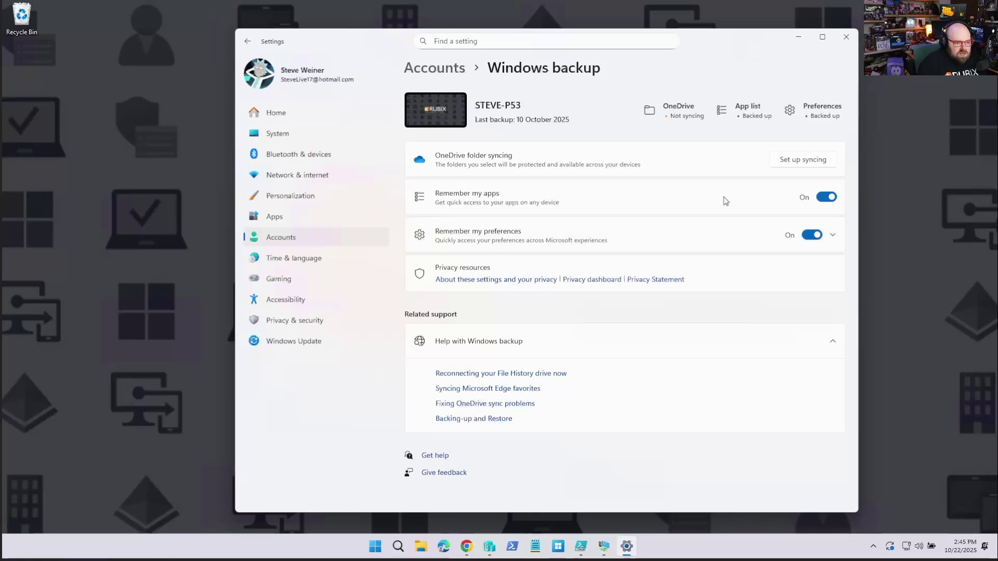
pyautogui.click(699, 240)
pyautogui.click(699, 239)
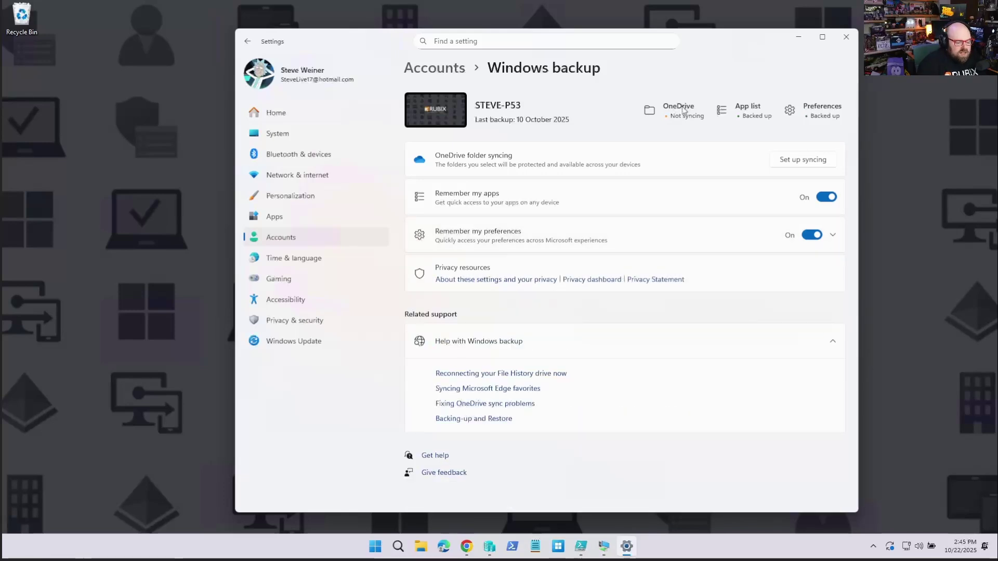
pyautogui.click(853, 37)
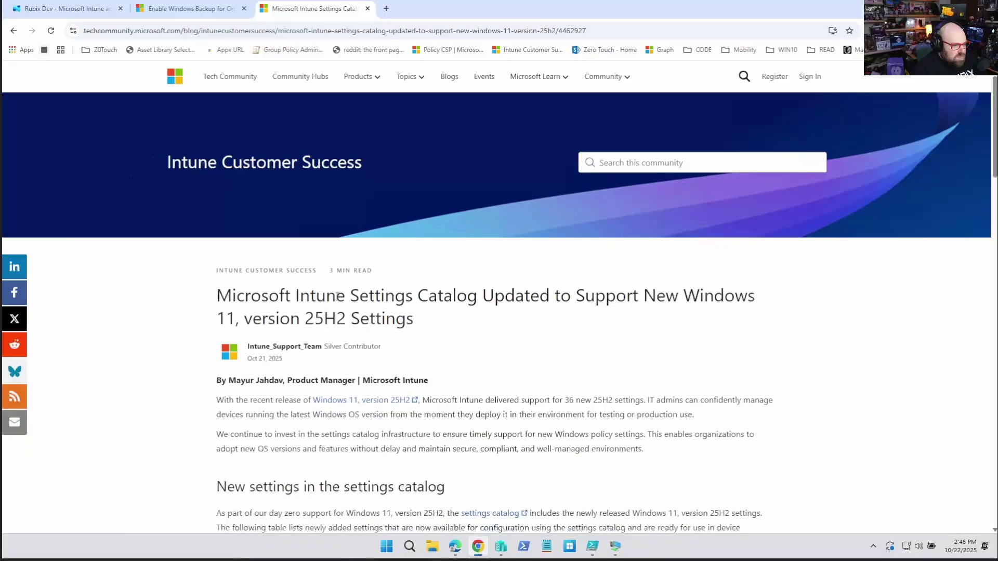
# - Scroll the 25H2 blog post down to the new settings catalog table listing EnableWindowsBackup
pyautogui.scroll(-3, 336, 293)
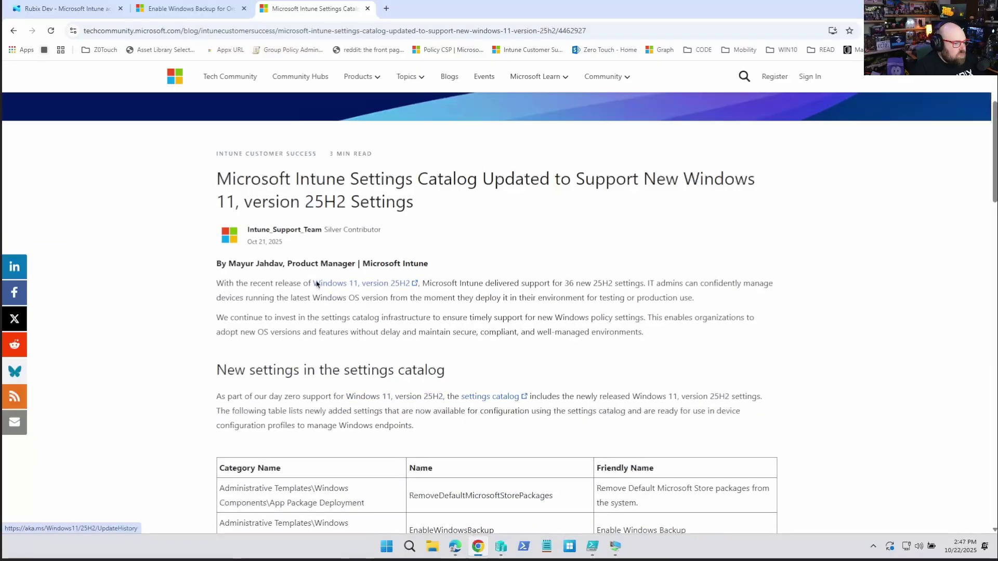
pyautogui.scroll(-4, 316, 284)
pyautogui.scroll(-1, 313, 289)
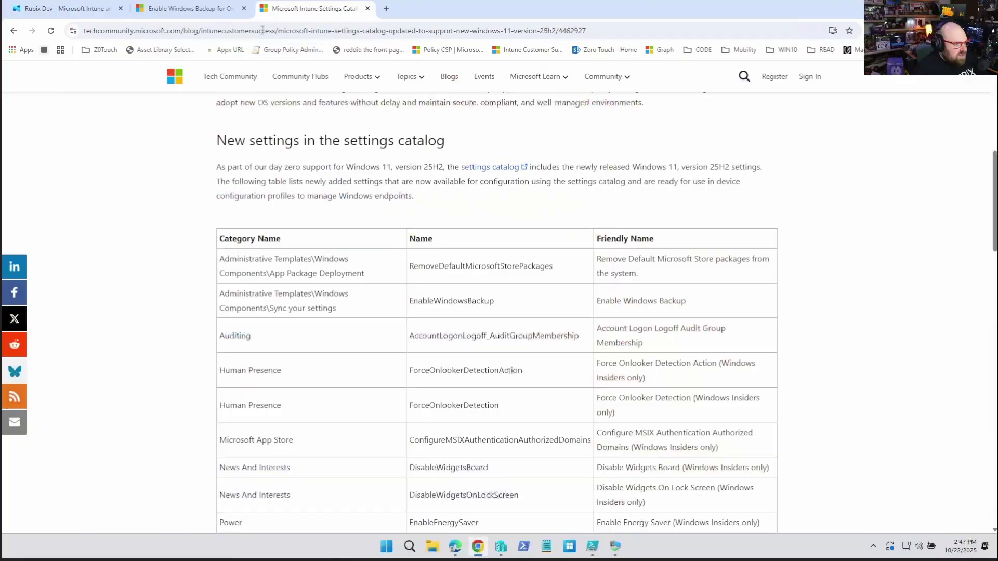
# - Switch to the Windows Backup for Organizations article and skim its Requirements section
pyautogui.click(192, 11)
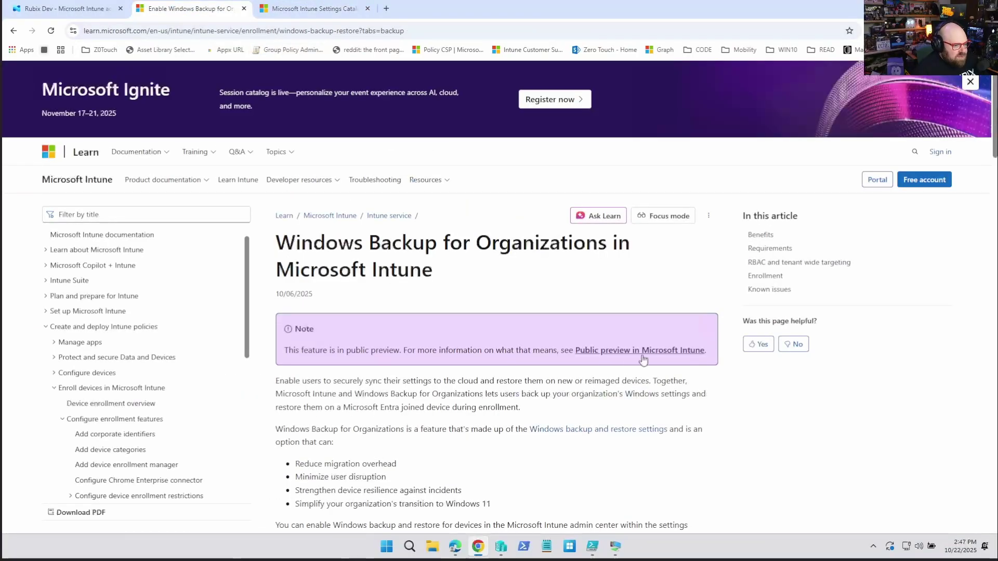
pyautogui.scroll(-1, 452, 249)
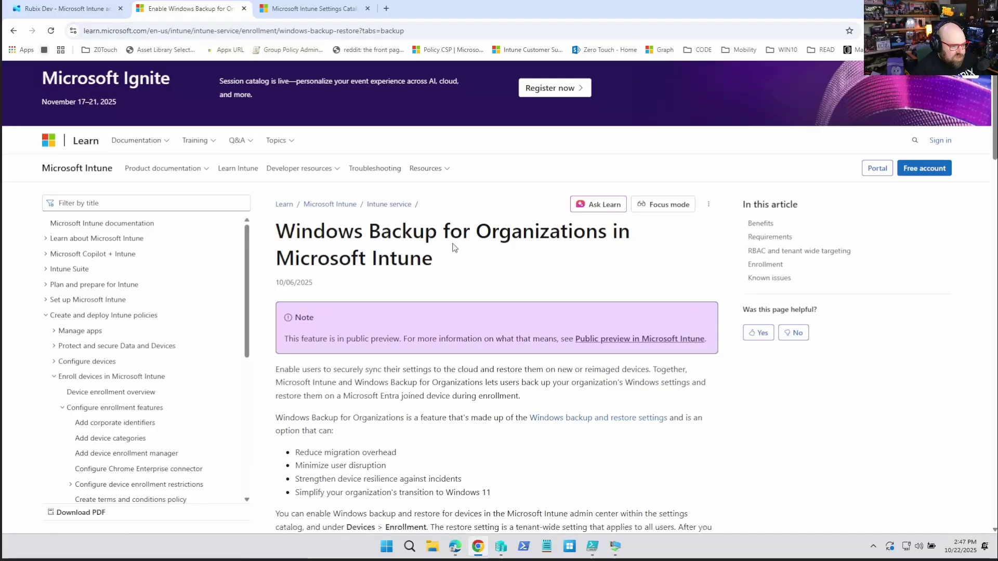
pyautogui.scroll(-1, 453, 248)
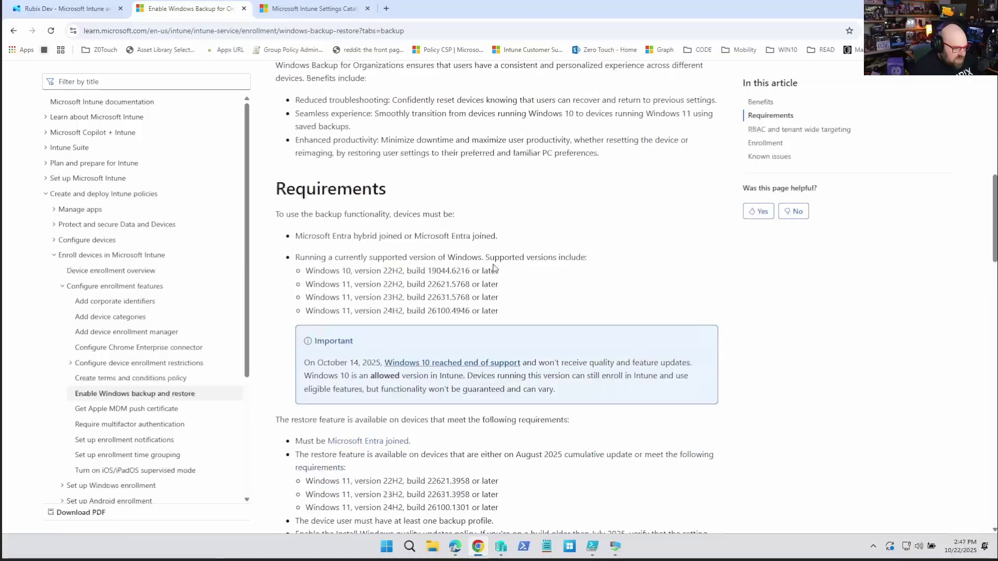
pyautogui.scroll(-1, 494, 268)
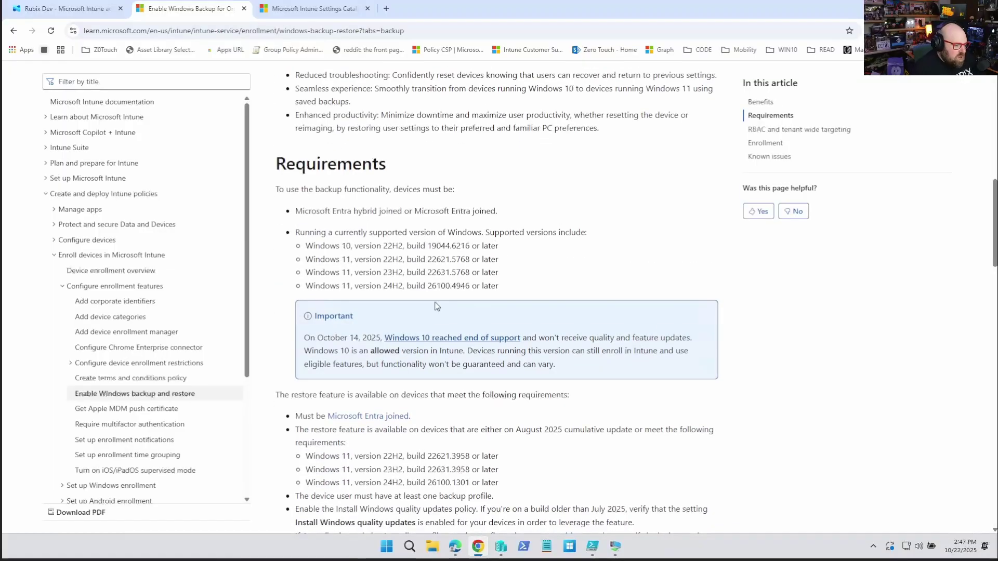
pyautogui.scroll(-2, 434, 305)
pyautogui.scroll(1, 434, 305)
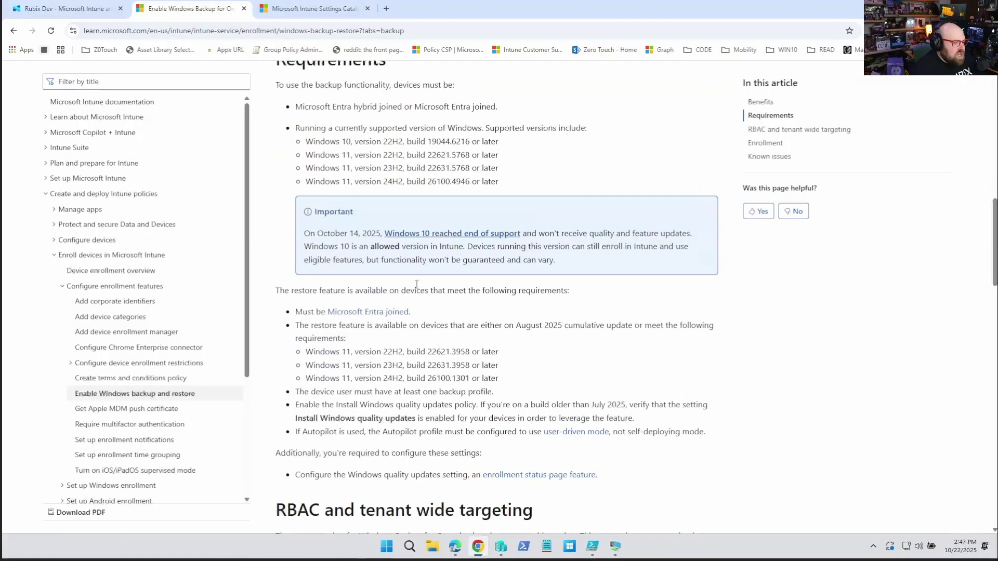
pyautogui.scroll(1, 408, 281)
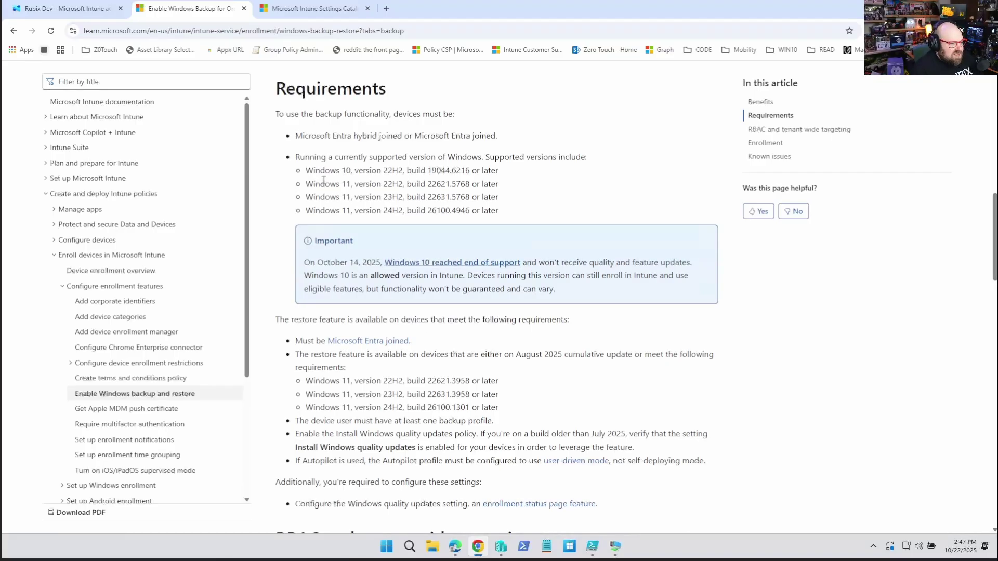
# - Zoom in on the article and read on toward the enrollment steps
pyautogui.hotkey('ctrl', '+')
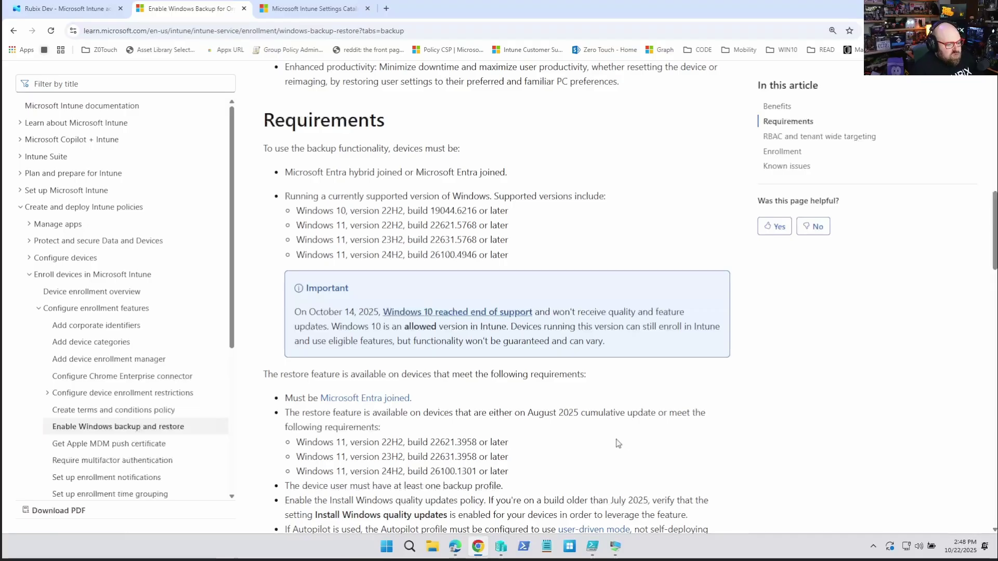
pyautogui.scroll(-1, 545, 443)
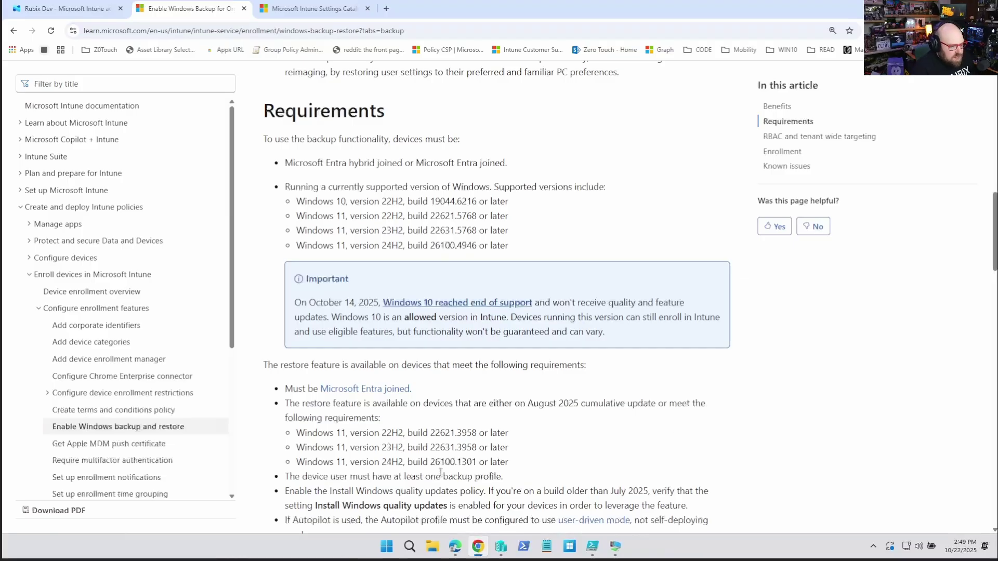
pyautogui.scroll(-15, 500, 454)
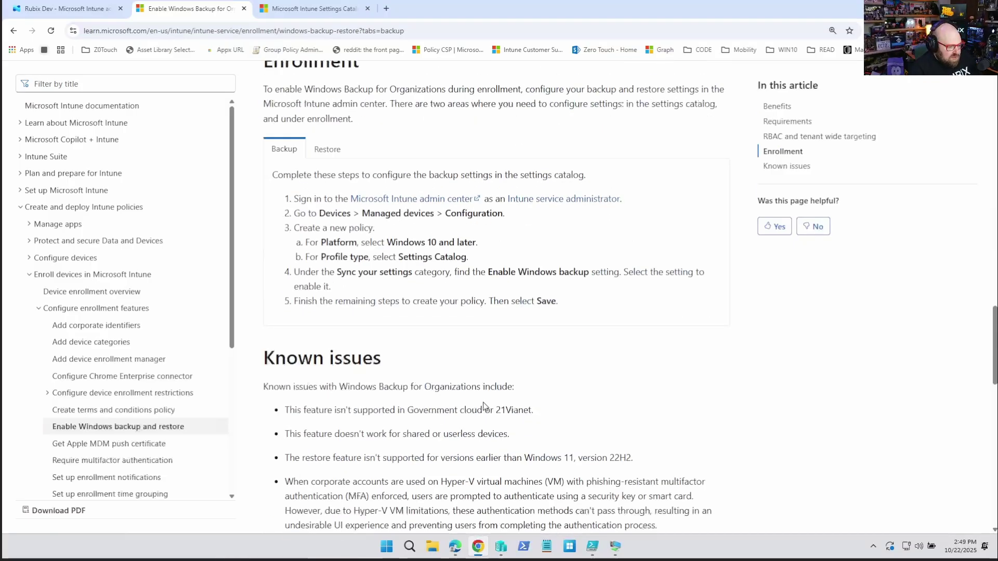
# - Scroll the backup article past the Known issues section
pyautogui.scroll(-5, 483, 401)
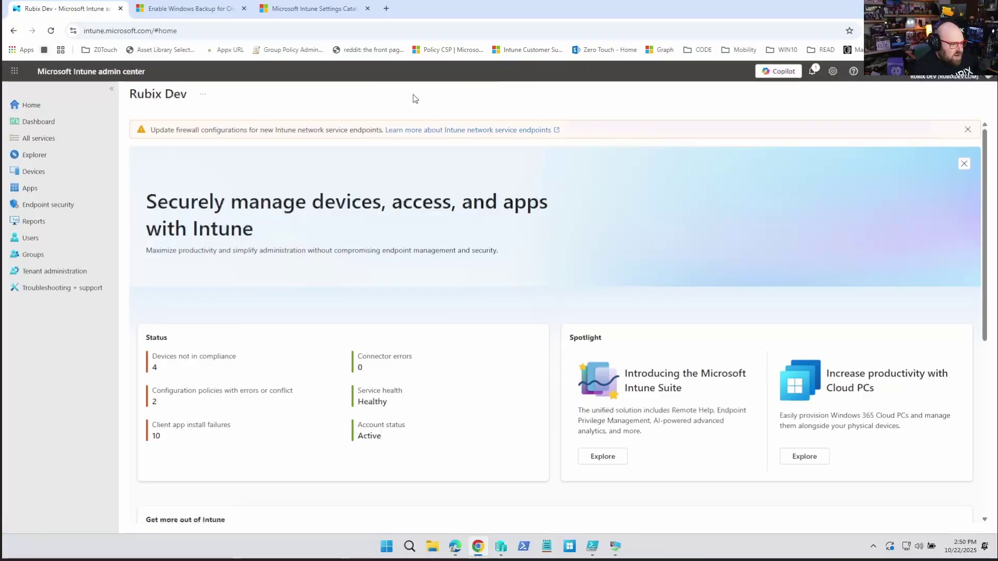
# - Start a new policy under Devices > Windows > Configuration with platform Windows 10 and later
pyautogui.click(62, 171)
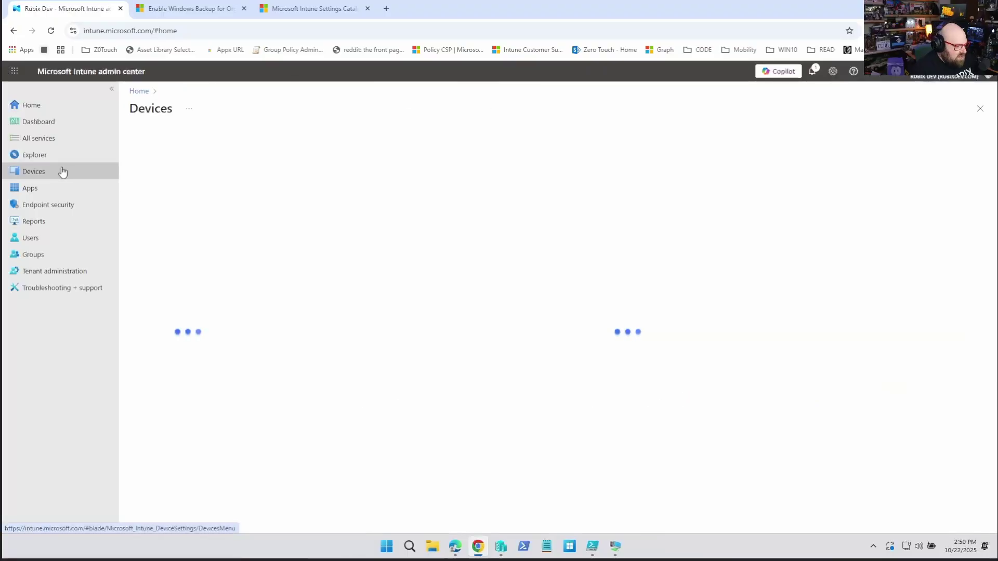
pyautogui.click(323, 225)
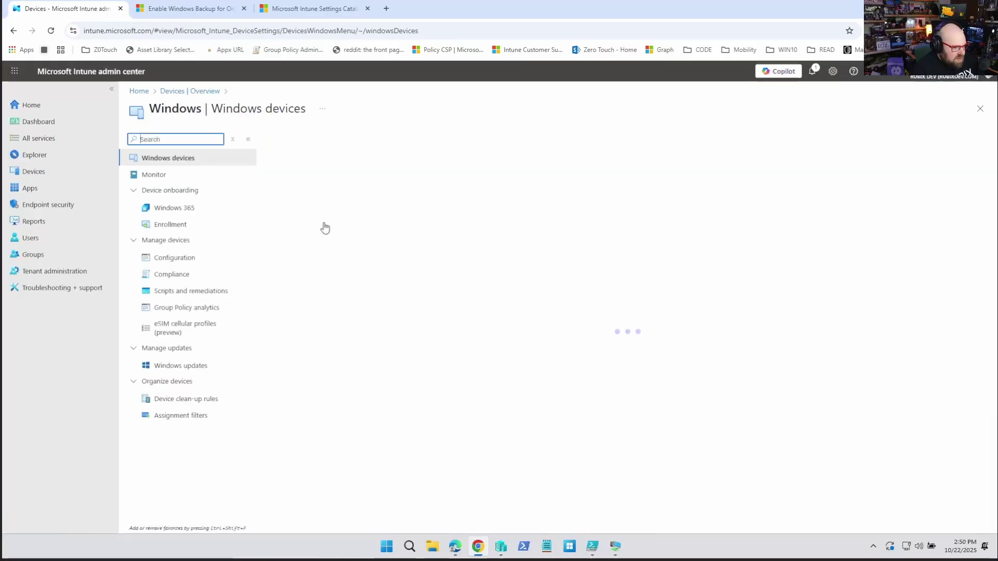
pyautogui.click(201, 262)
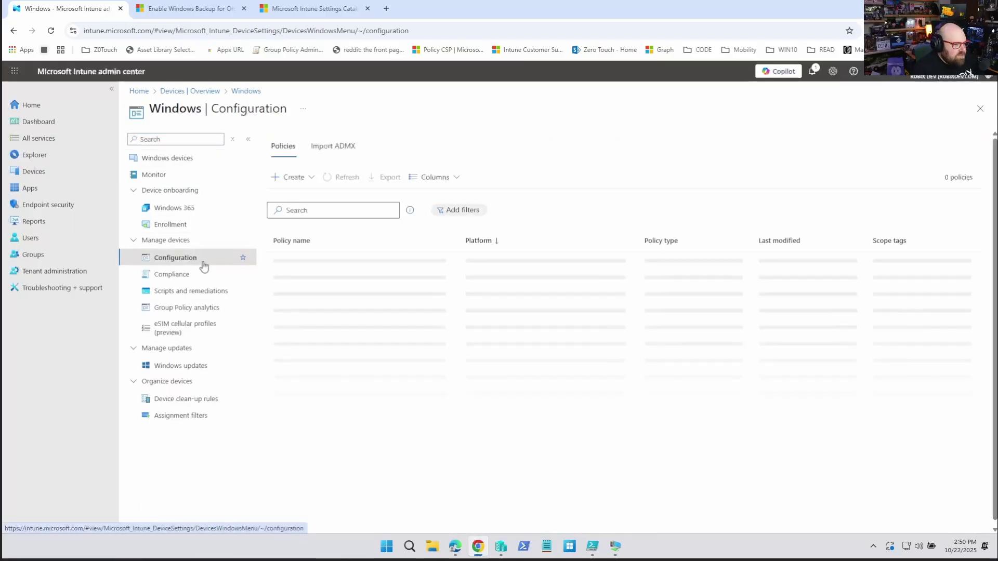
pyautogui.click(312, 182)
pyautogui.click(311, 196)
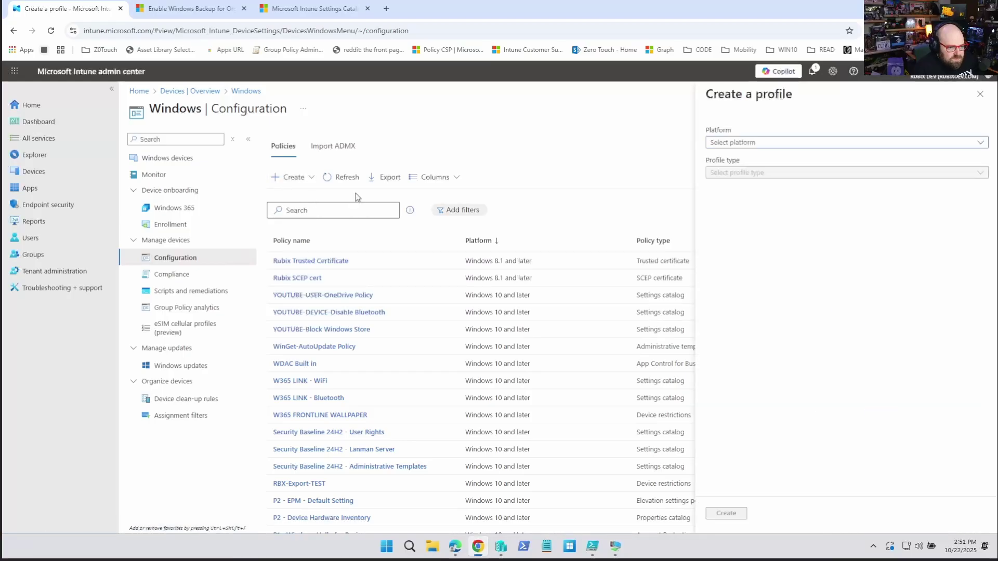
pyautogui.click(801, 144)
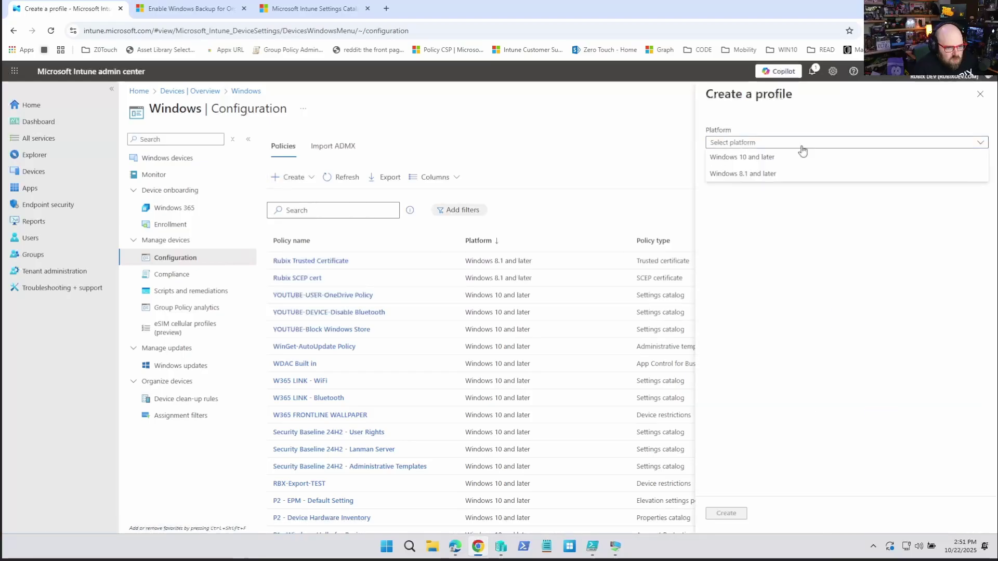
pyautogui.click(766, 161)
pyautogui.click(763, 175)
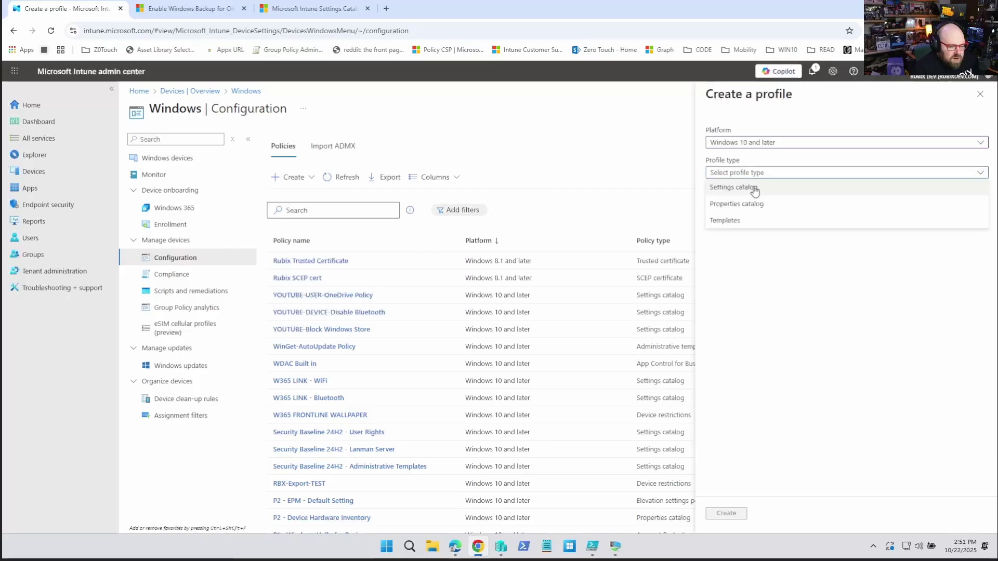
# - Create a Settings catalog profile named 'Windows Enable Backup' and proceed to Configuration settings
pyautogui.click(754, 190)
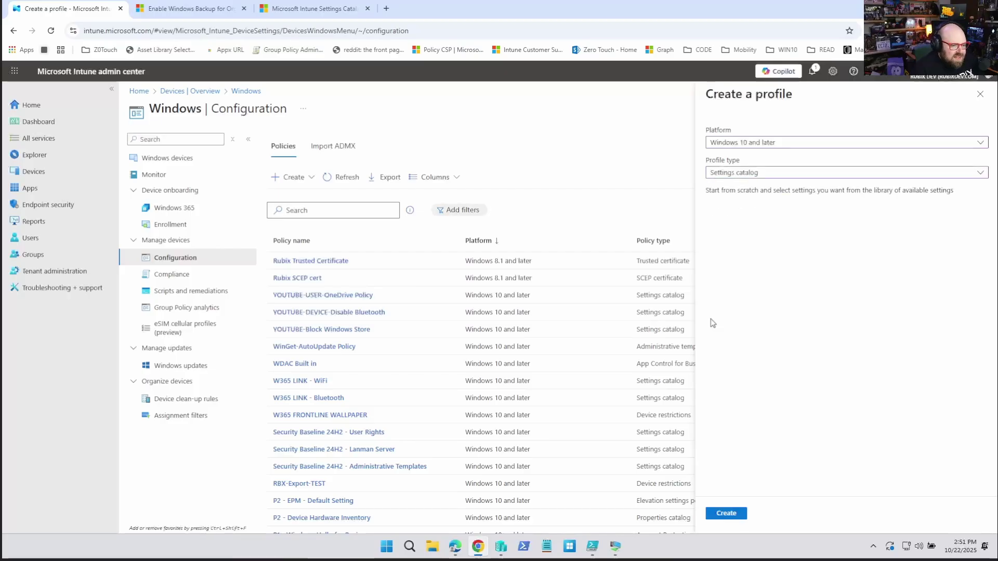
pyautogui.click(726, 514)
pyautogui.click(307, 171)
pyautogui.write('Windows')
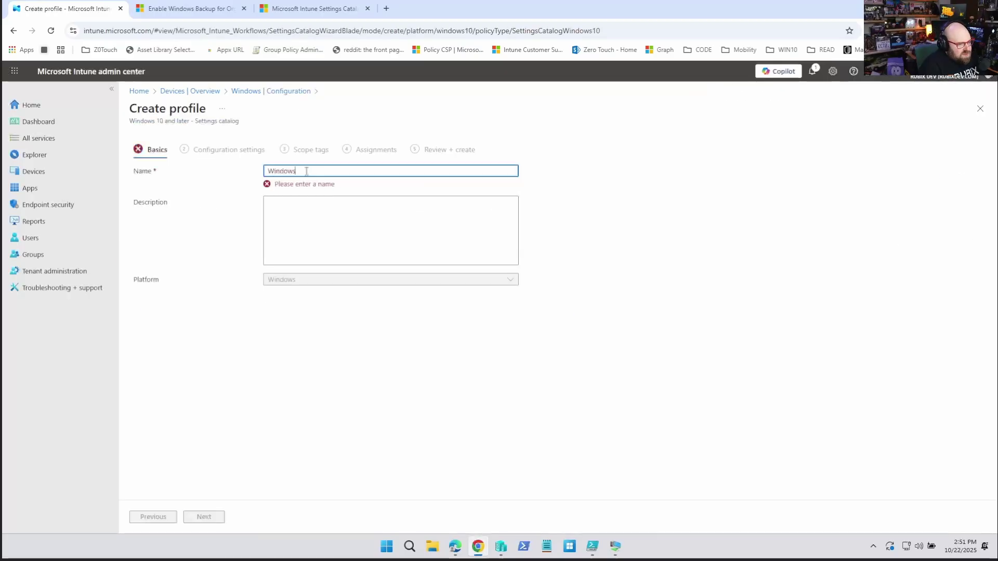
pyautogui.write(' Ba')
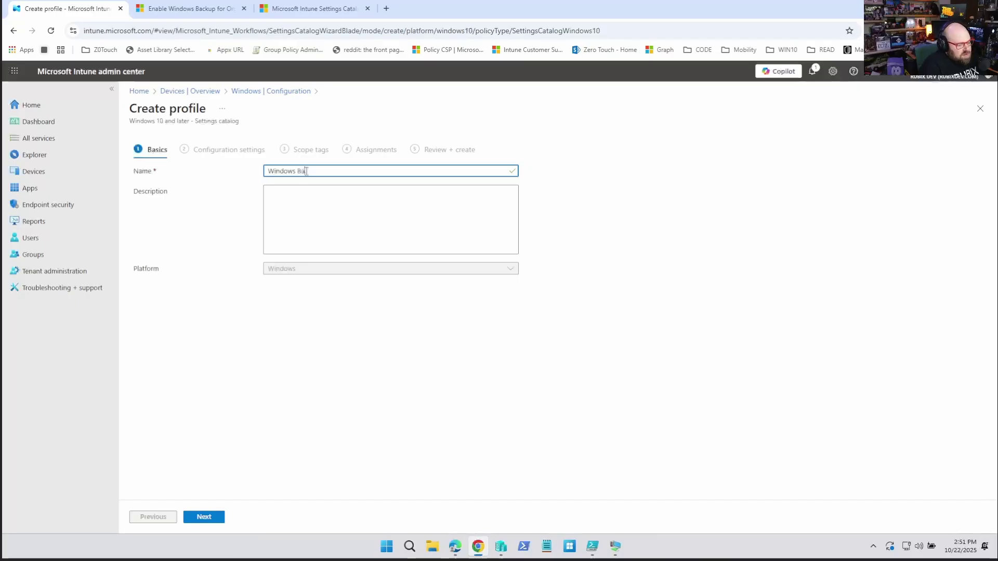
pyautogui.write('ckup')
pyautogui.press('BackSpace')
pyautogui.press('BackSpace')
pyautogui.press('BackSpace')
pyautogui.press('BackSpace')
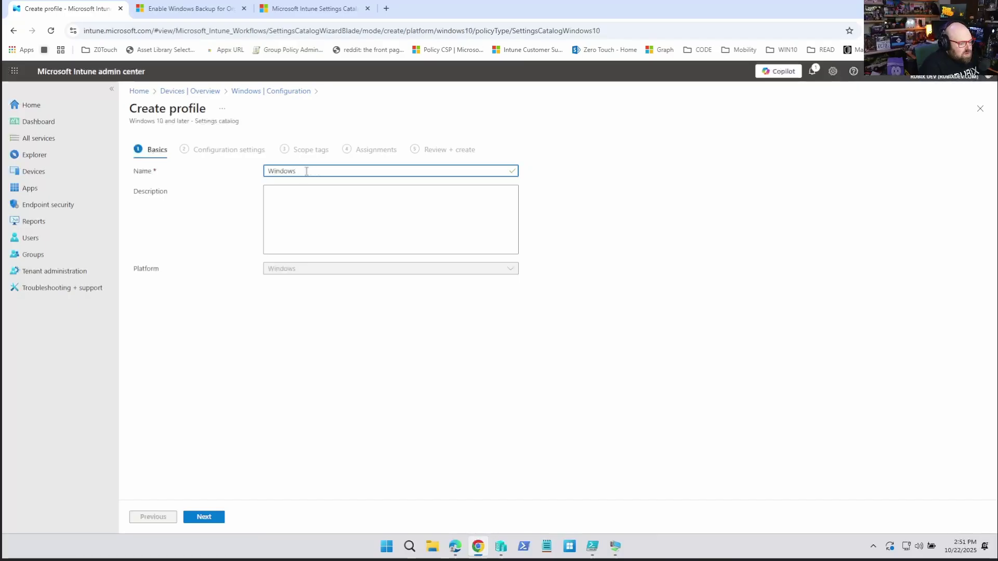
pyautogui.write('Enable Backup')
pyautogui.click(187, 518)
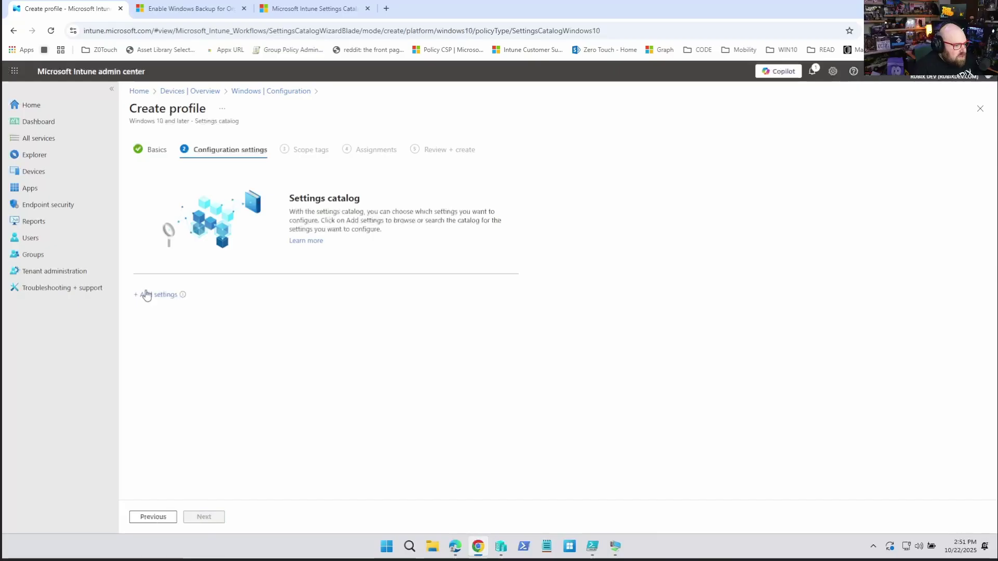
# - Search the settings picker for 'Sync your settings' and tick Enable Windows Backup
pyautogui.click(147, 295)
pyautogui.write('Sync your settings')
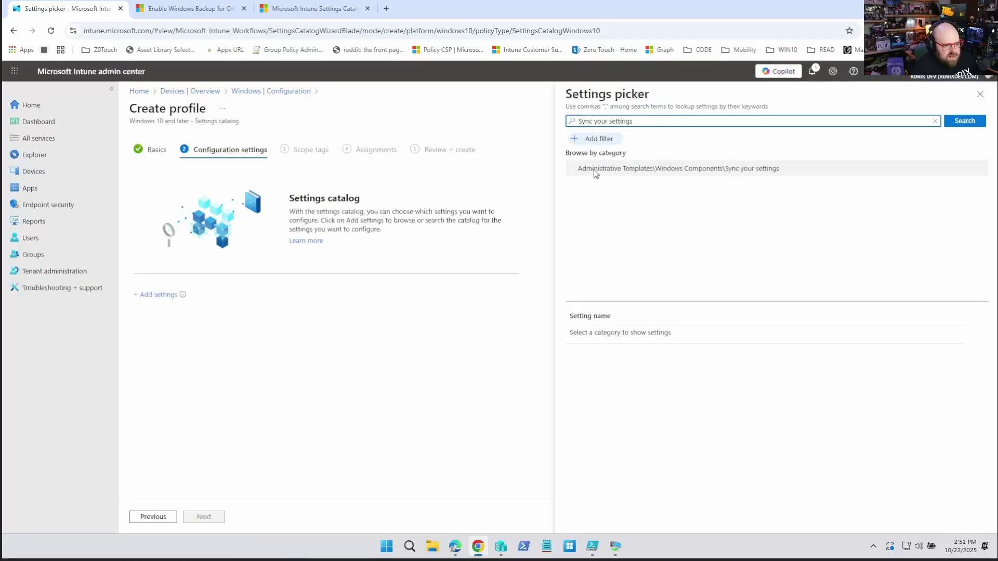
pyautogui.click(726, 169)
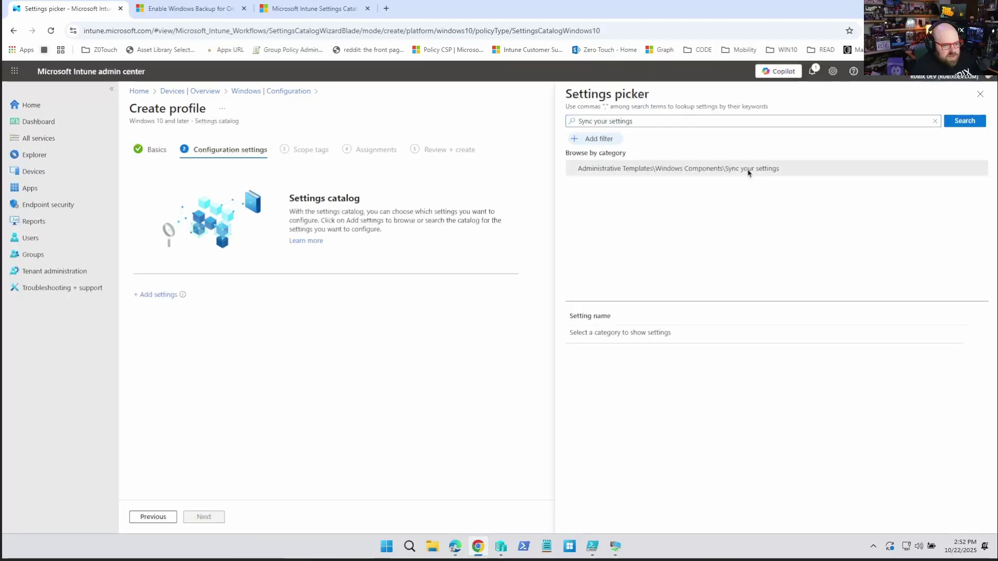
pyautogui.scroll(-2, 717, 445)
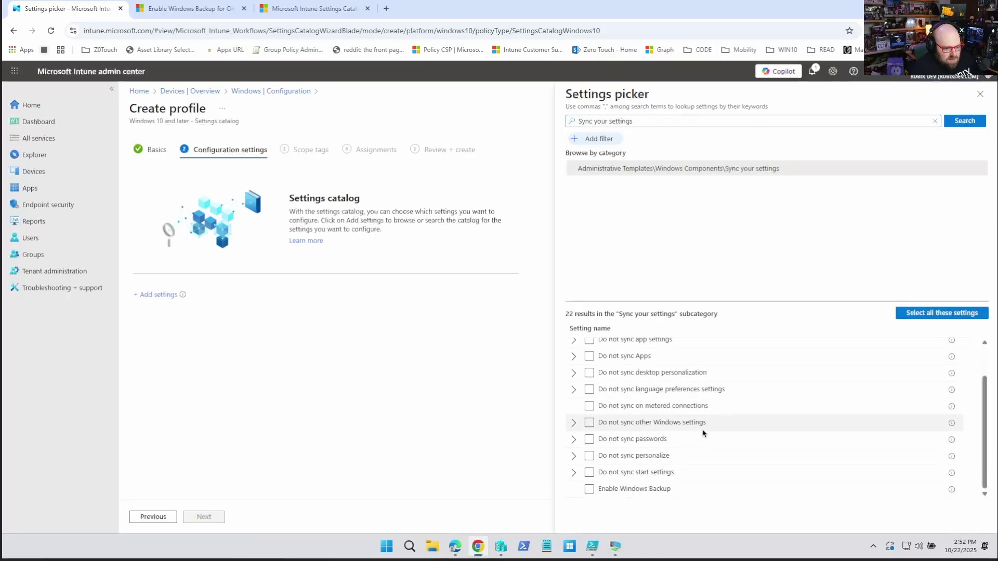
pyautogui.click(616, 357)
pyautogui.click(589, 489)
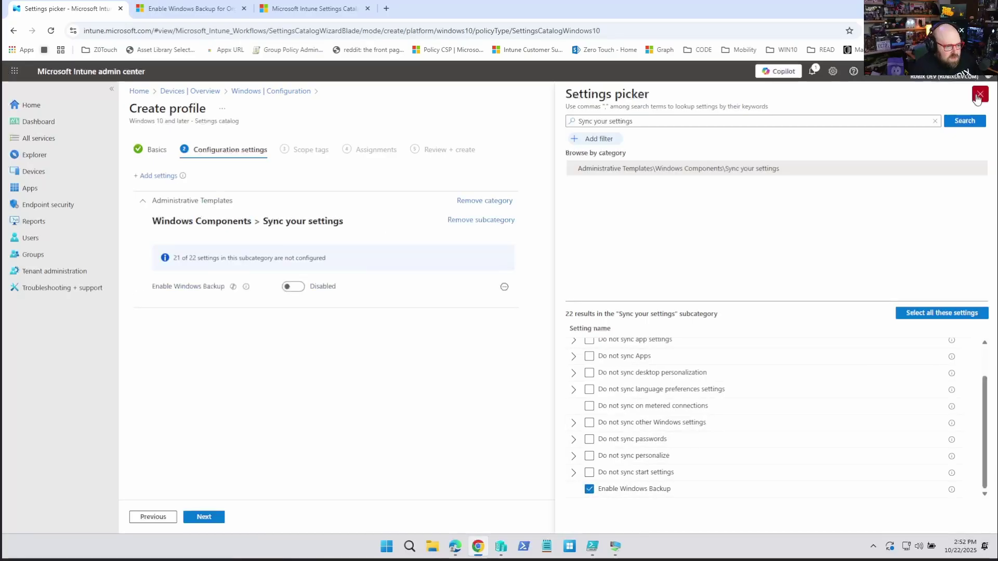
# - Set Enable Windows Backup to Enabled and continue to the Scope tags step
pyautogui.click(980, 94)
pyautogui.click(293, 286)
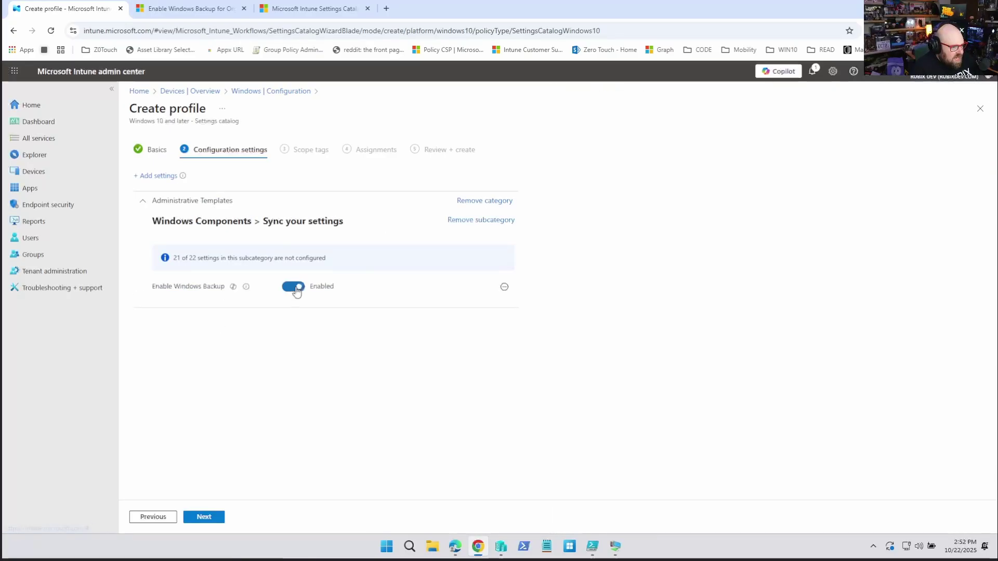
pyautogui.click(208, 516)
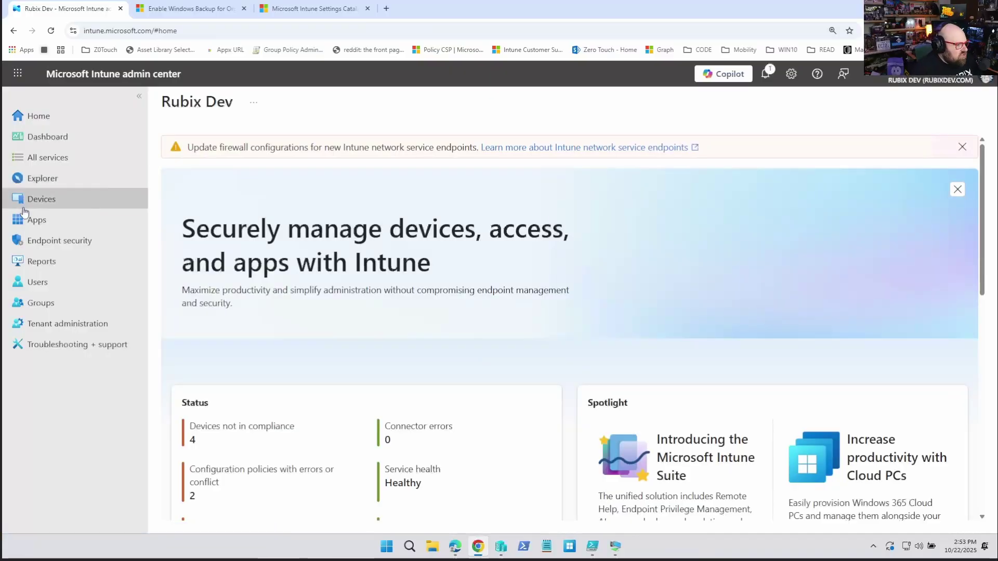
# - In Devices > Windows > Enrollment, set Windows Backup and Restore's Show restore page to On and save
pyautogui.click(46, 199)
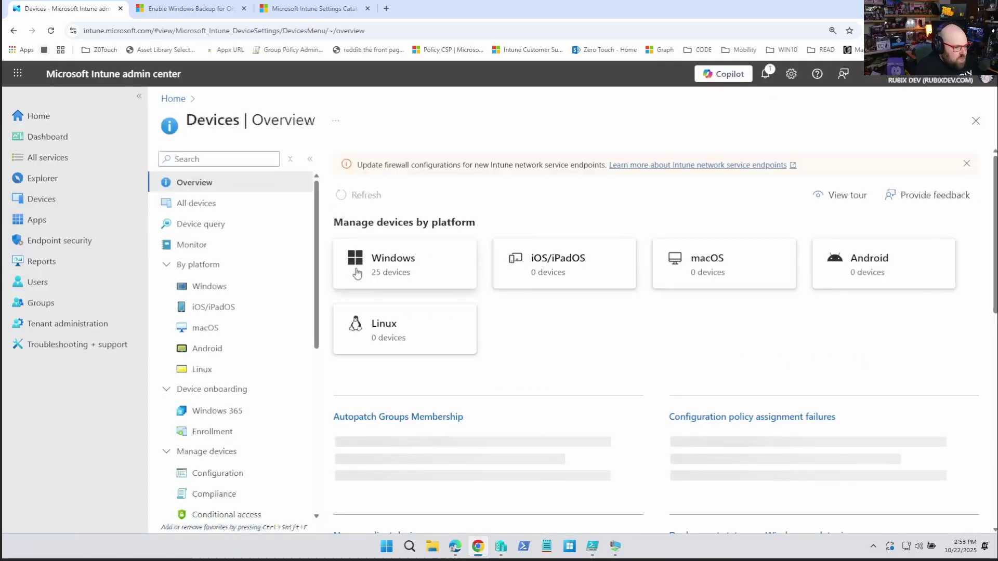
pyautogui.click(369, 282)
pyautogui.click(230, 268)
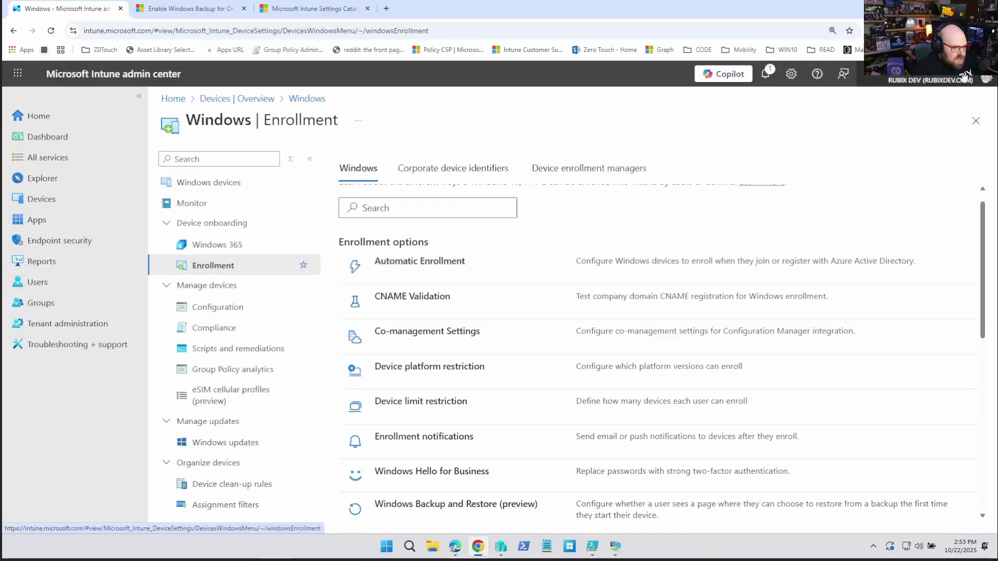
pyautogui.click(429, 506)
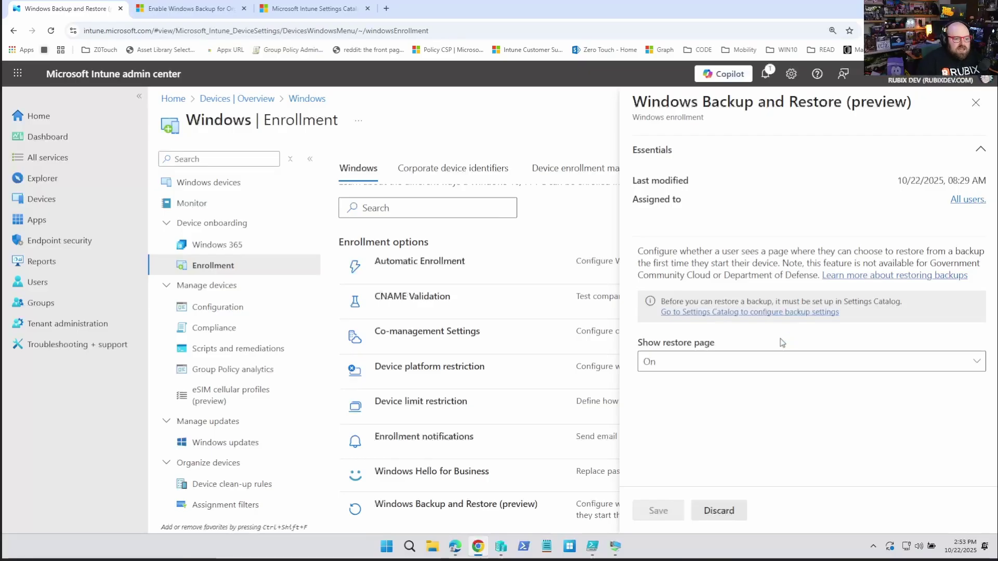
pyautogui.click(697, 366)
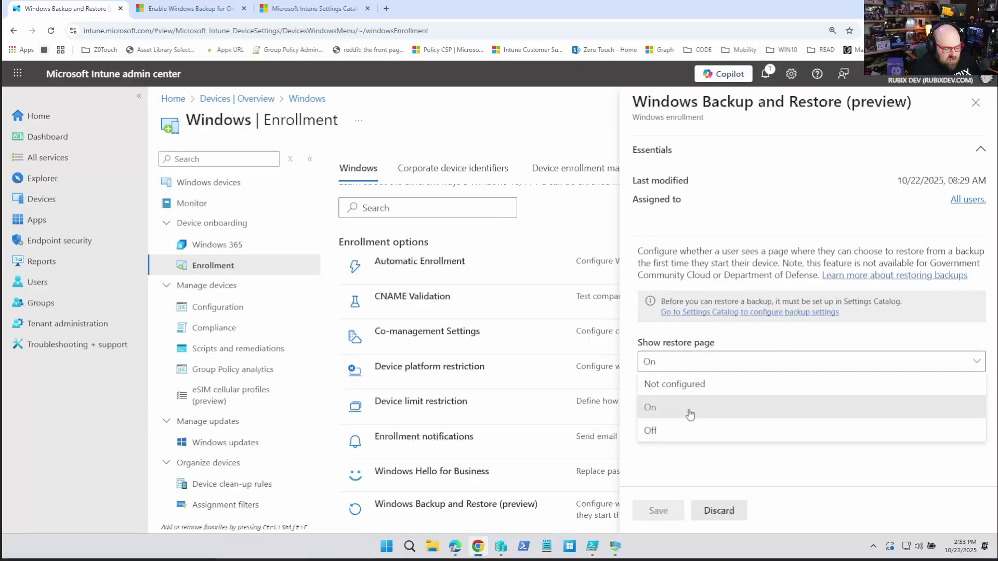
pyautogui.click(689, 410)
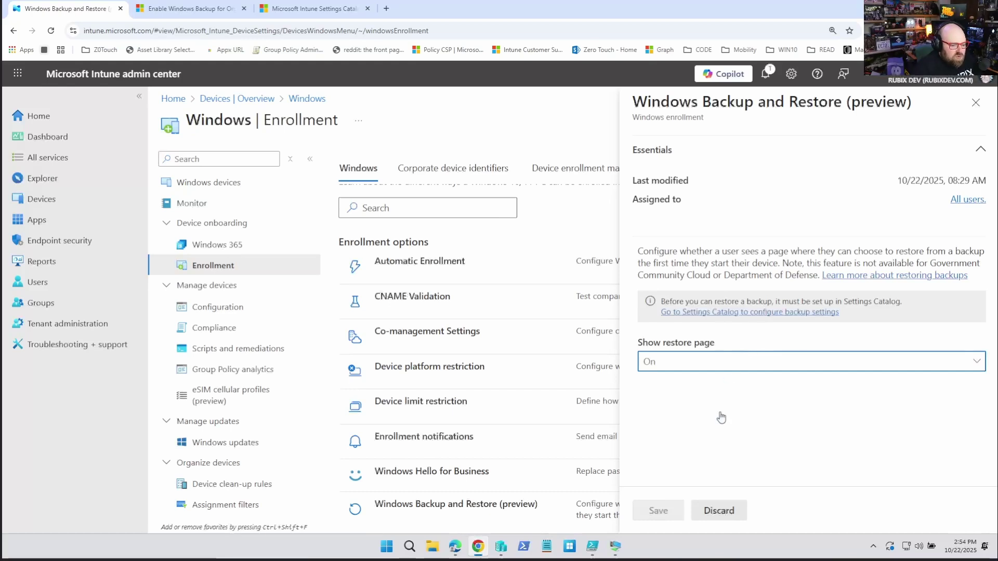
pyautogui.click(657, 513)
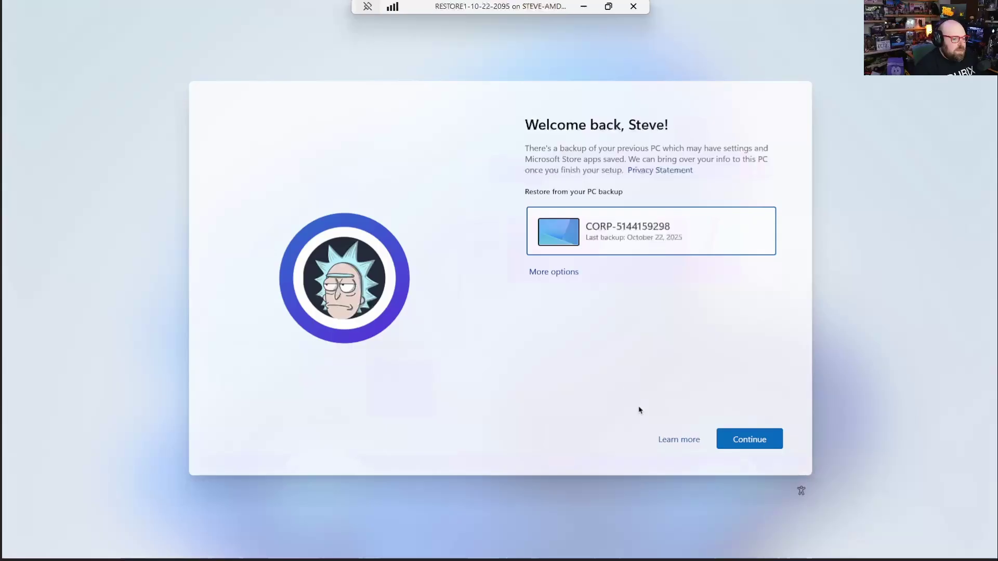
# - Restore the new PC from the previous PC's backup and acknowledge the Windows Hello prompt
pyautogui.click(552, 272)
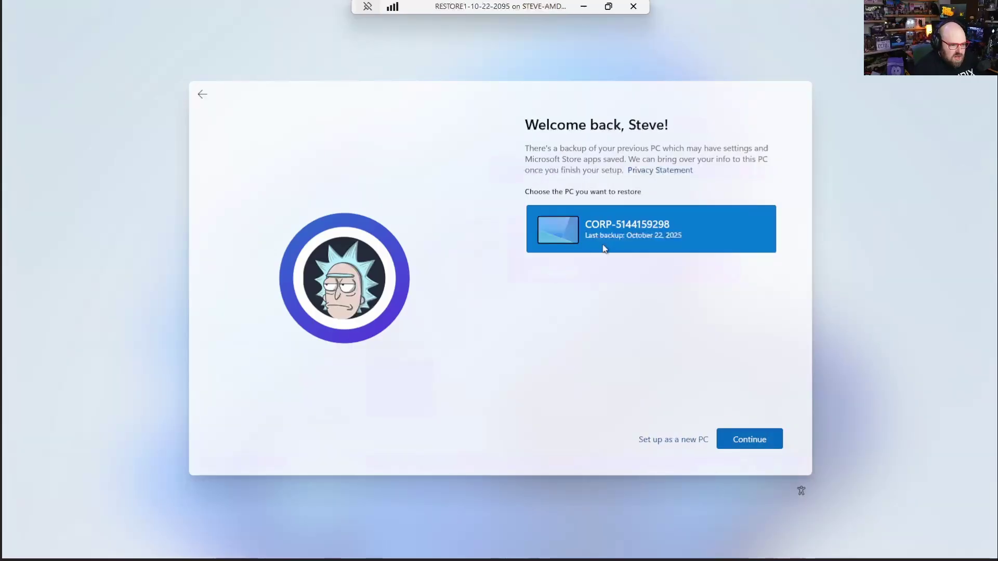
pyautogui.click(663, 443)
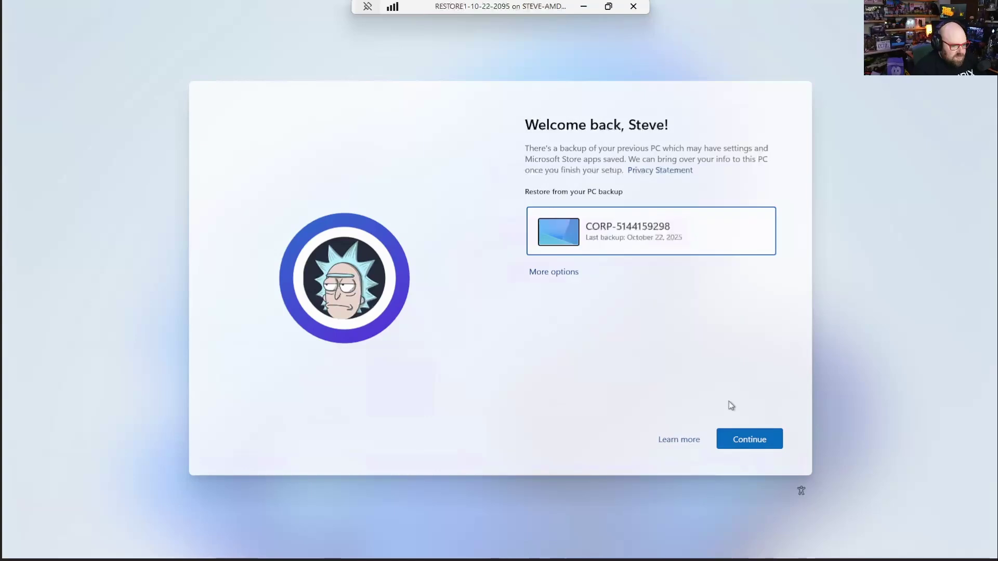
pyautogui.click(749, 440)
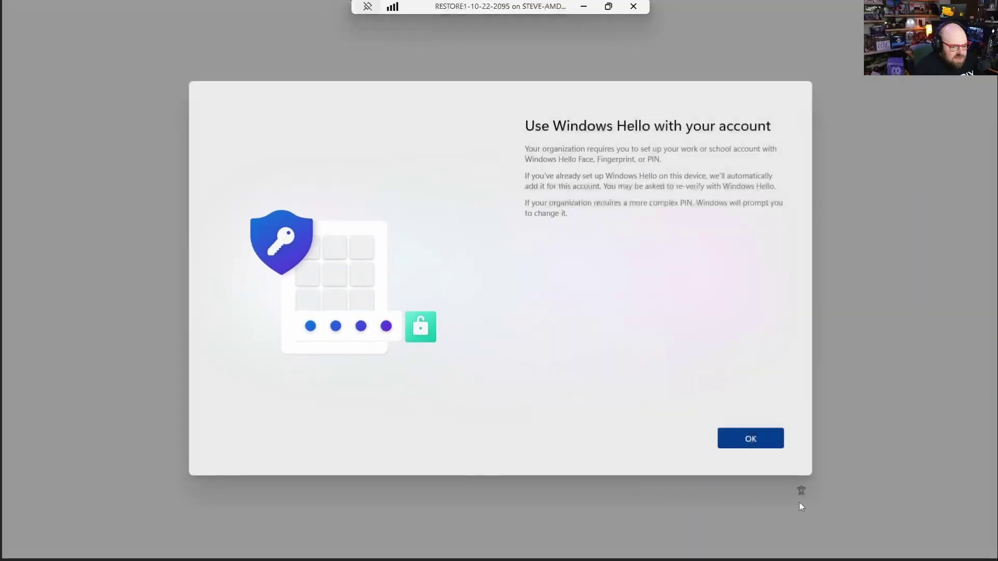
pyautogui.click(755, 438)
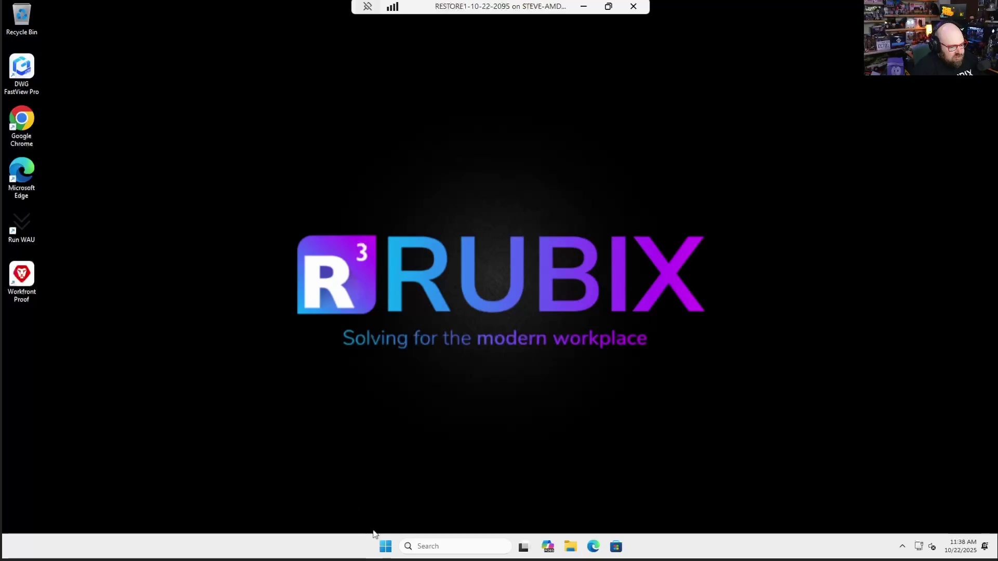
# - Scroll the Start menu's All apps list down to Settings
pyautogui.click(385, 549)
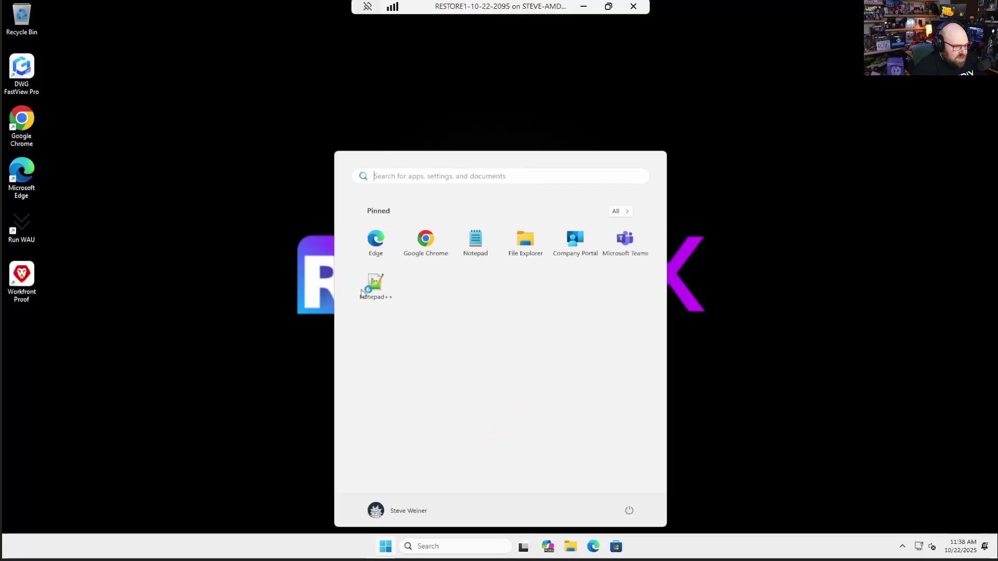
pyautogui.click(622, 212)
pyautogui.scroll(-2, 474, 353)
pyautogui.scroll(-3, 474, 354)
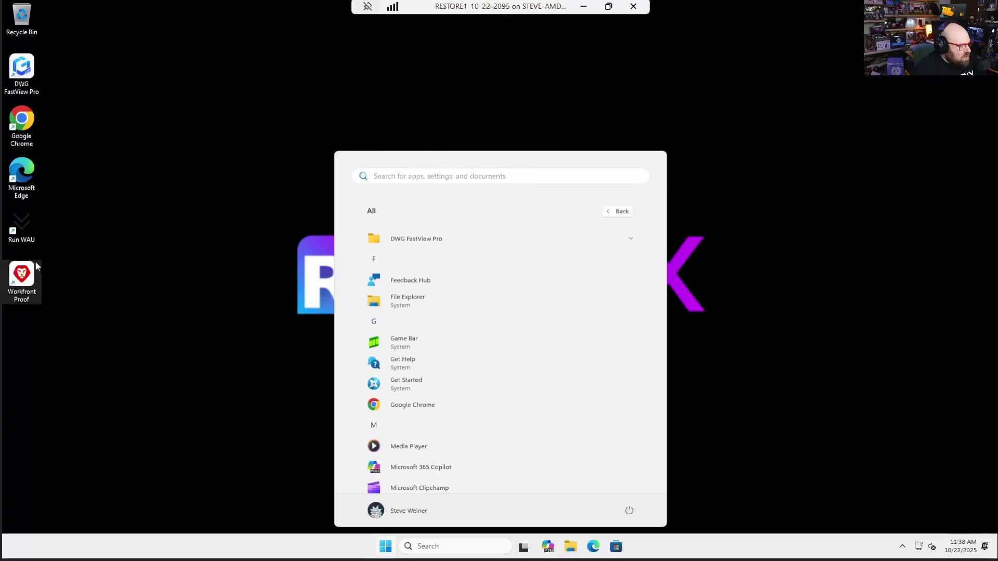
pyautogui.scroll(-5, 494, 352)
pyautogui.scroll(-5, 494, 355)
pyautogui.scroll(-5, 491, 353)
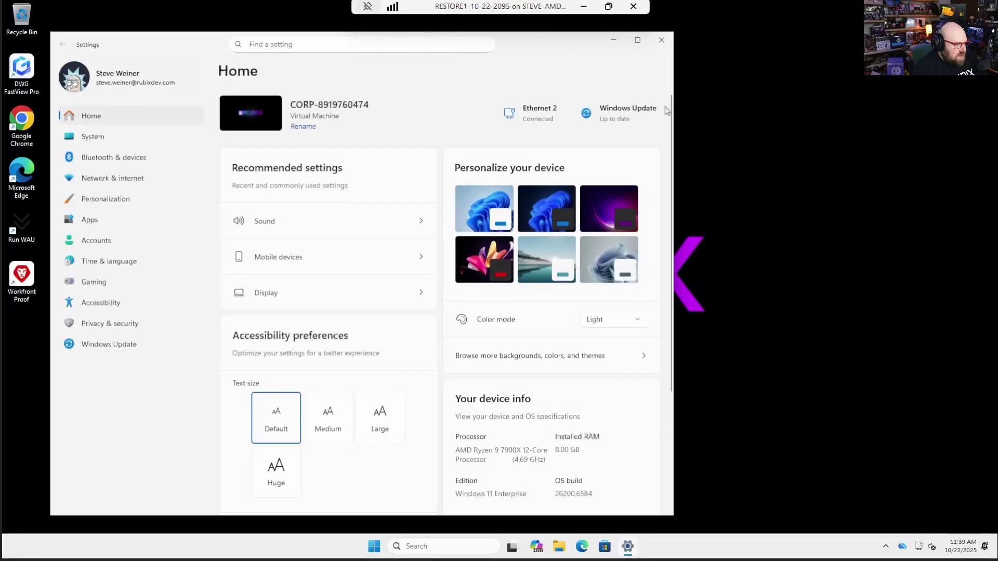
# - Go to Accounts > Windows backup and expand, then collapse, Remember my preferences
pyautogui.click(93, 243)
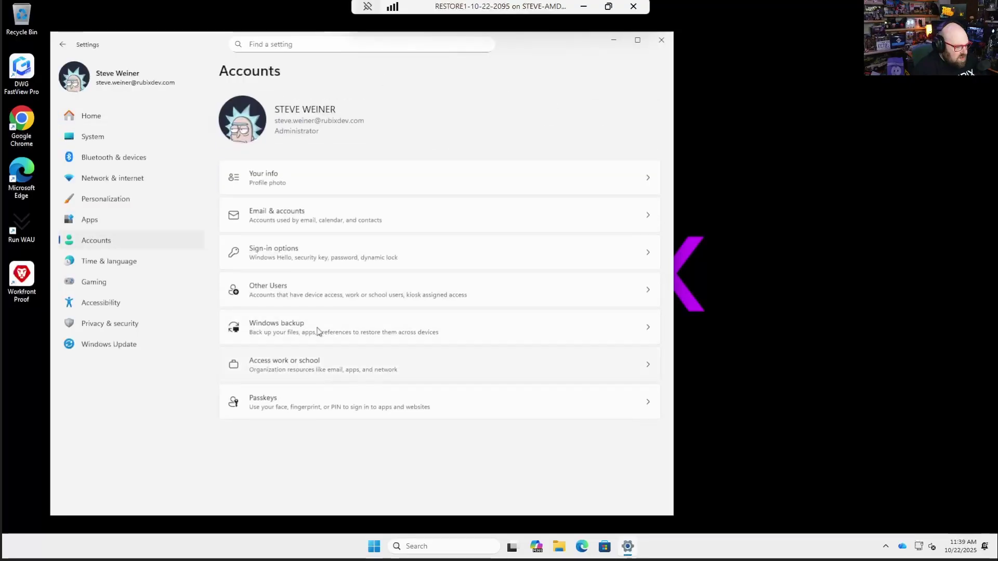
pyautogui.click(319, 326)
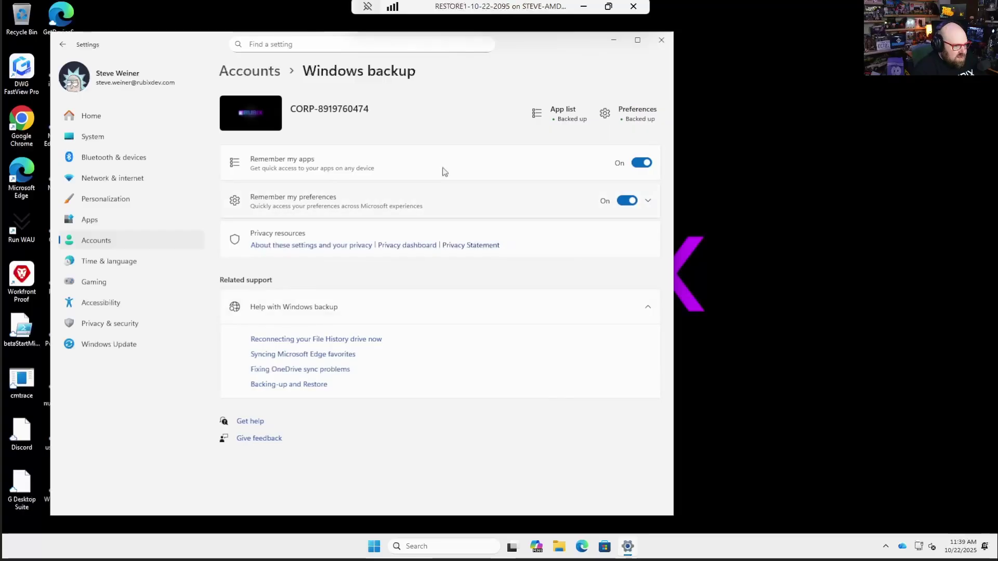
pyautogui.click(498, 193)
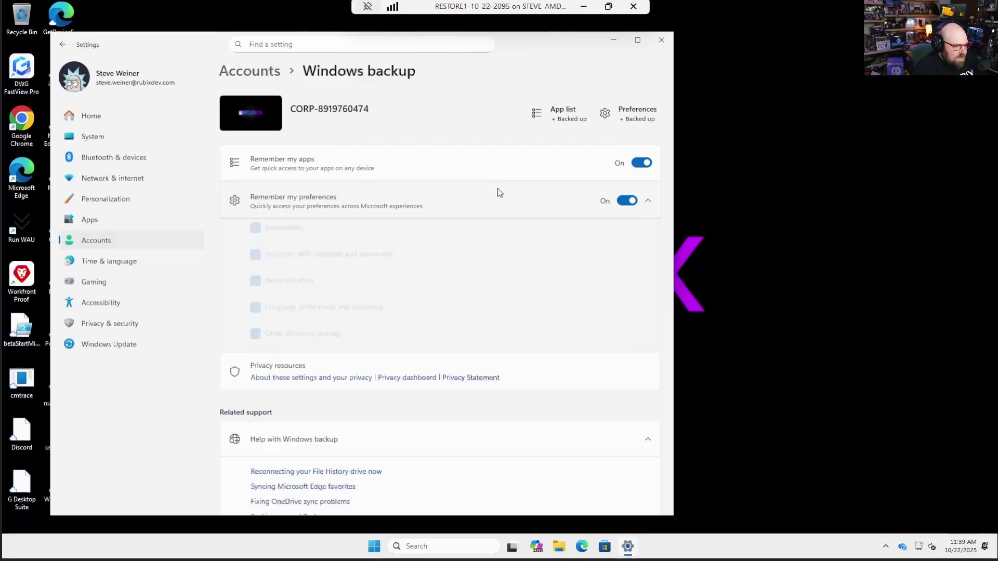
pyautogui.click(478, 200)
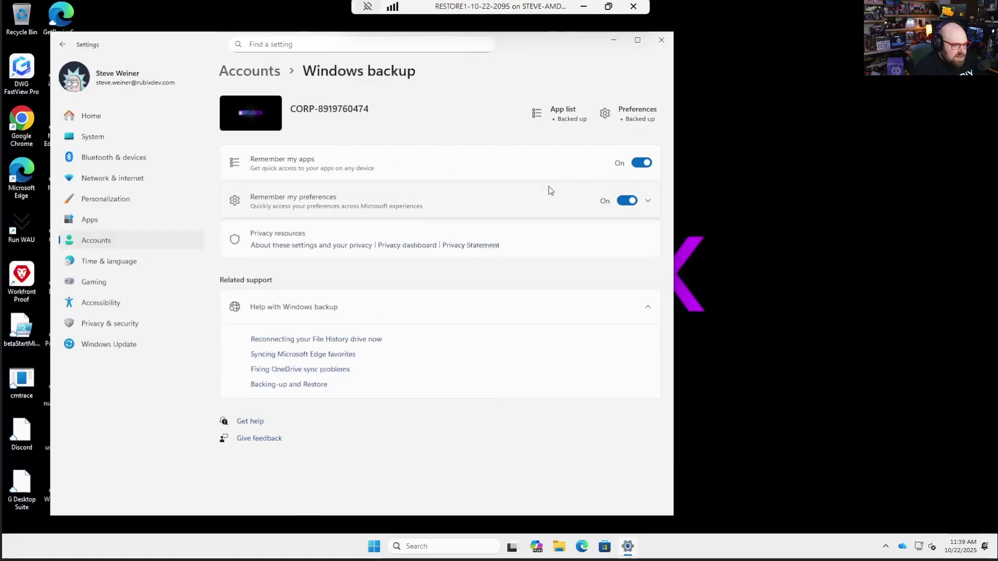